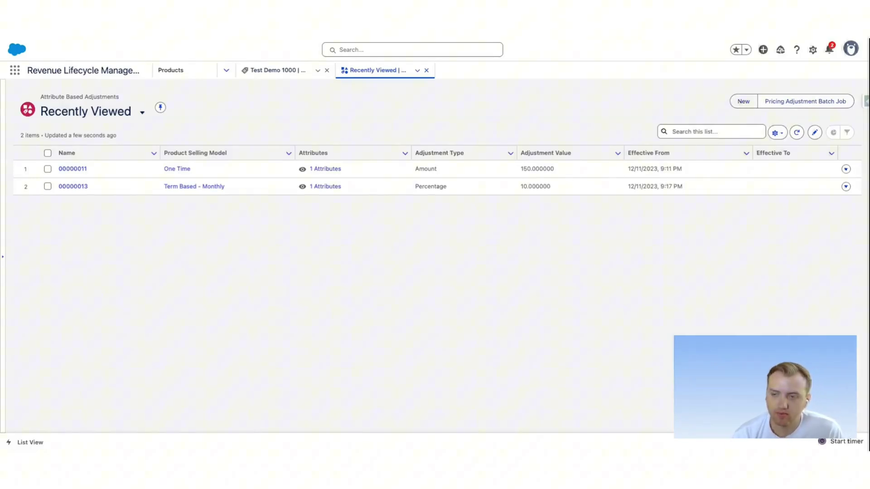
- Start a new adjustment for Printer, One Time, on the Standard Attribute Based Adjustment schedule
click(743, 101)
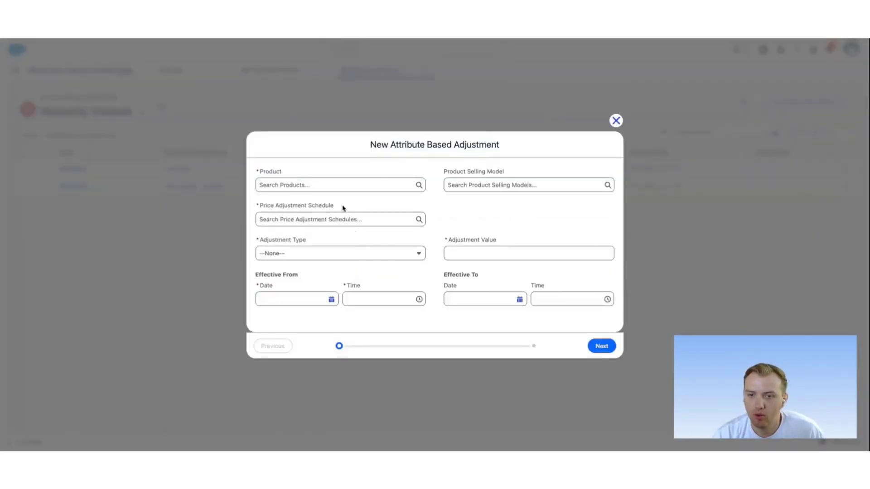
click(340, 187)
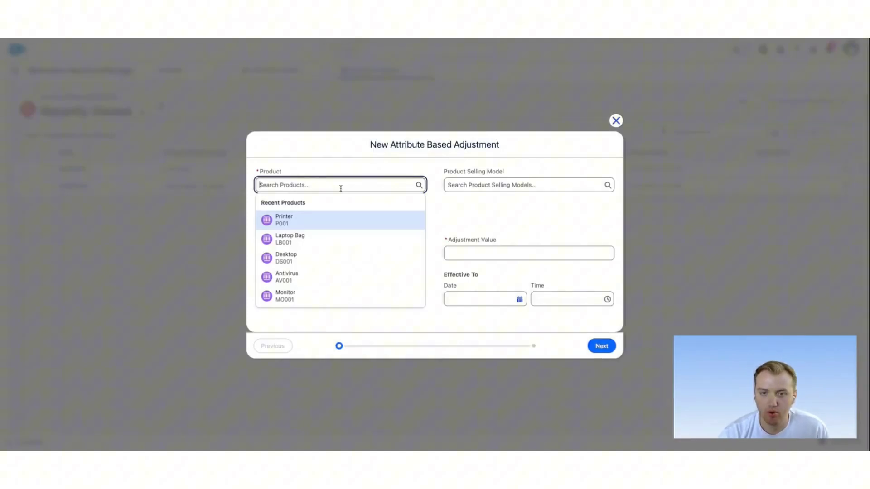
click(304, 222)
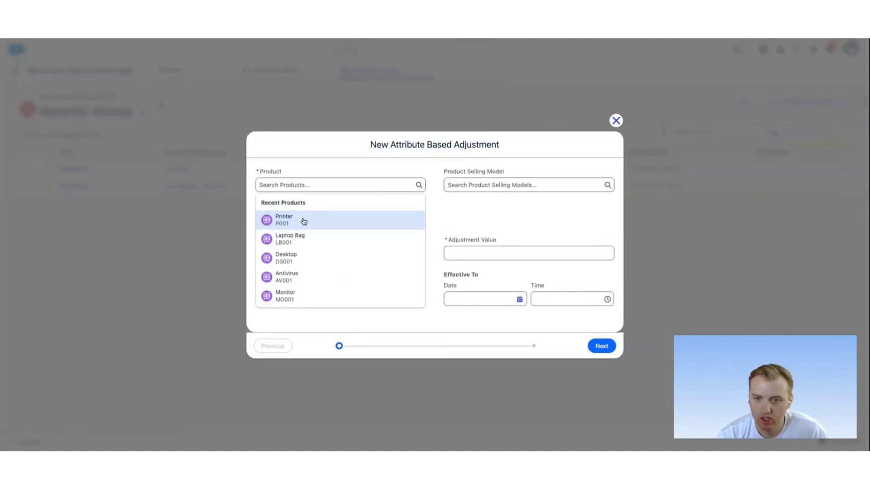
click(494, 186)
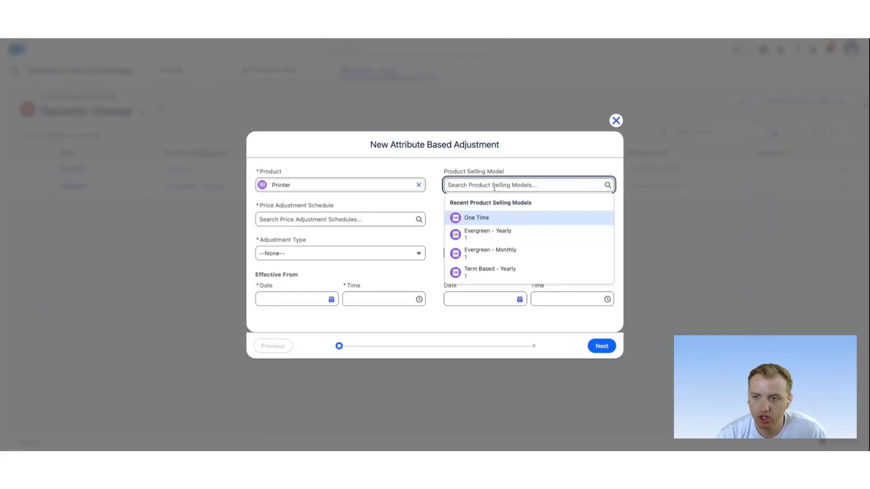
click(489, 218)
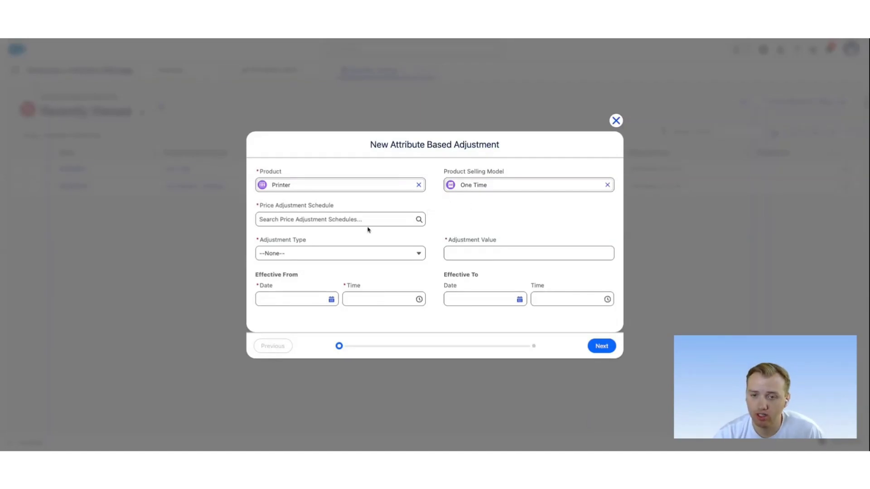
click(330, 220)
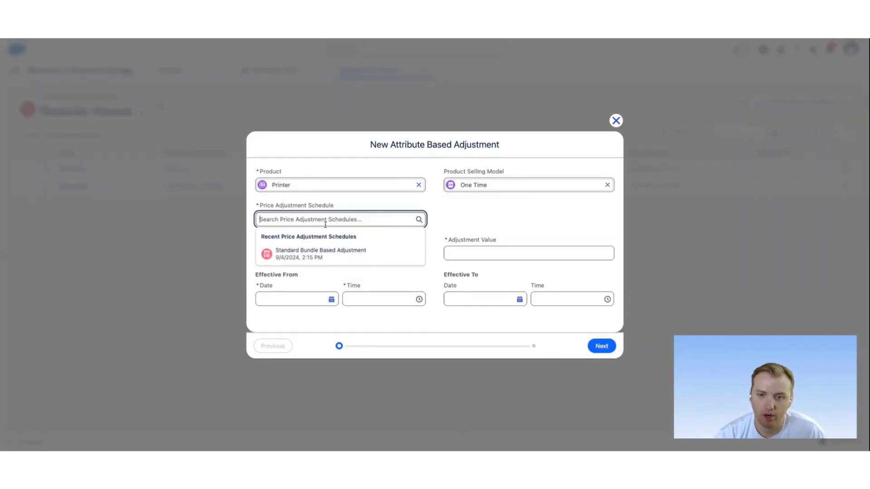
text(at)
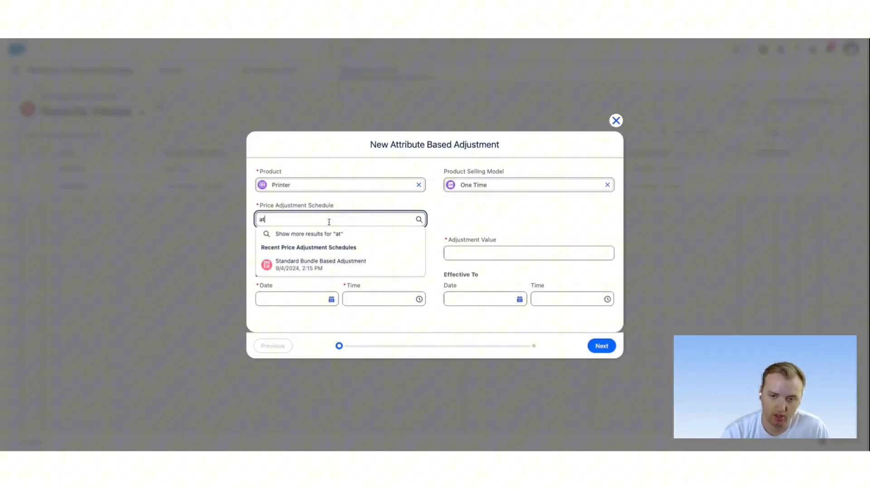
text(t)
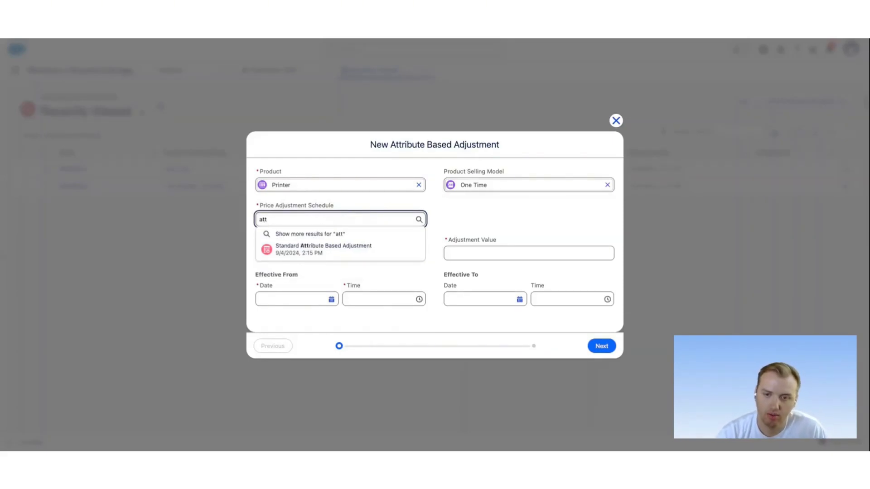
click(318, 256)
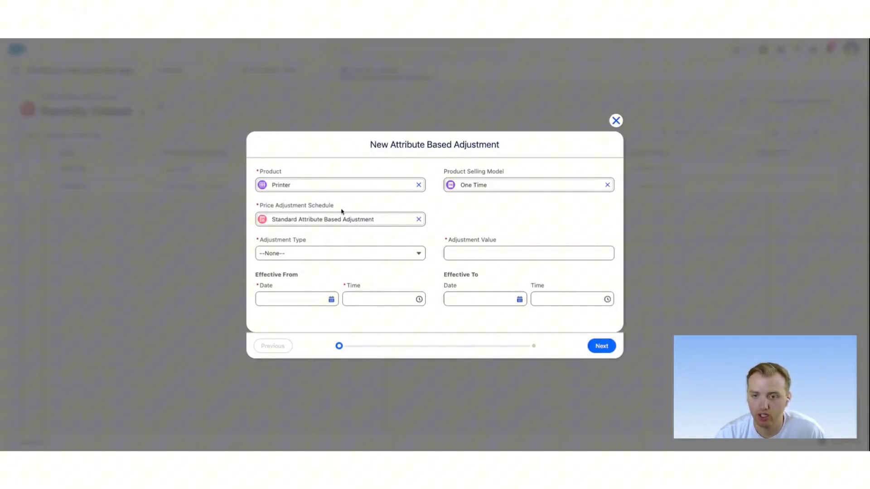
- Set the adjustment to Percentage, value 10, effective from May 1, 2025
click(325, 257)
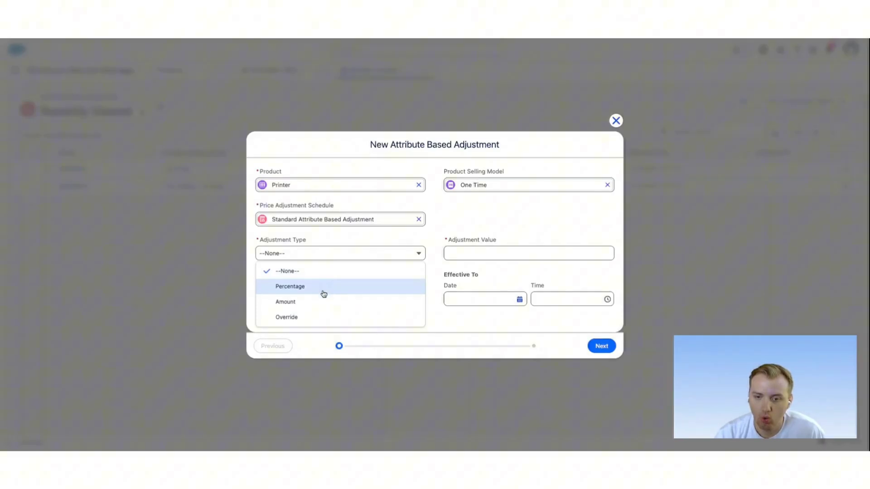
click(320, 287)
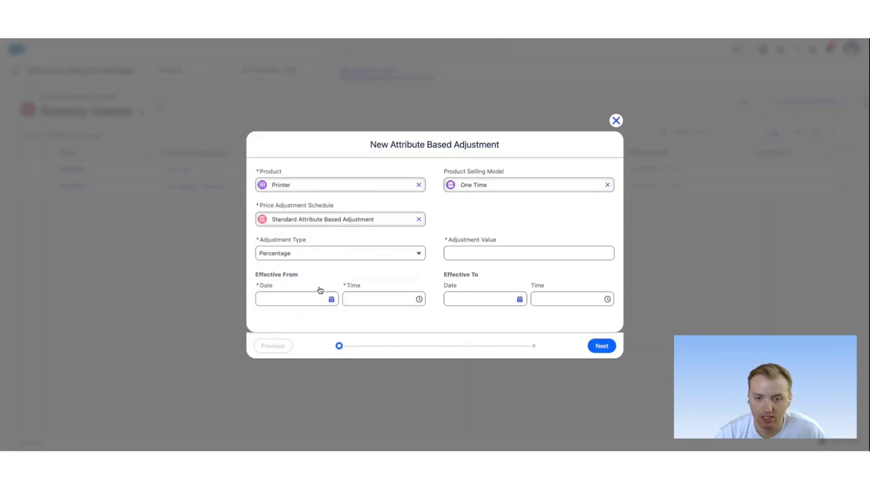
click(457, 252)
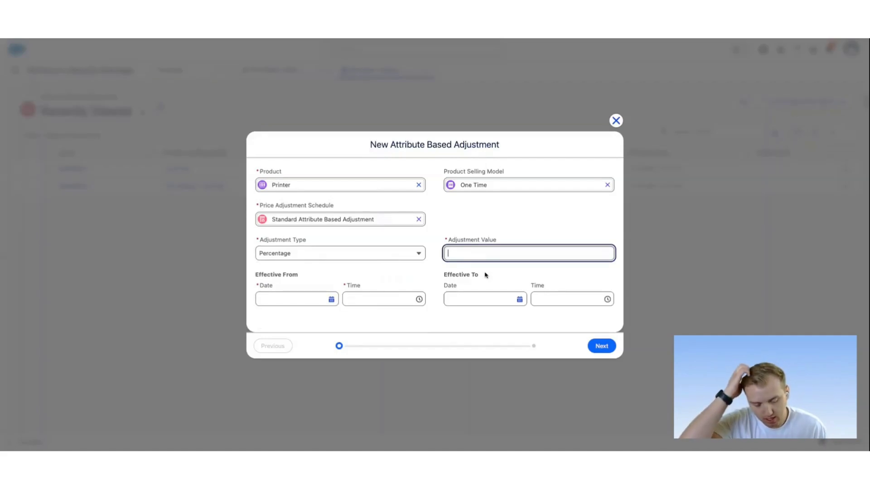
text(10)
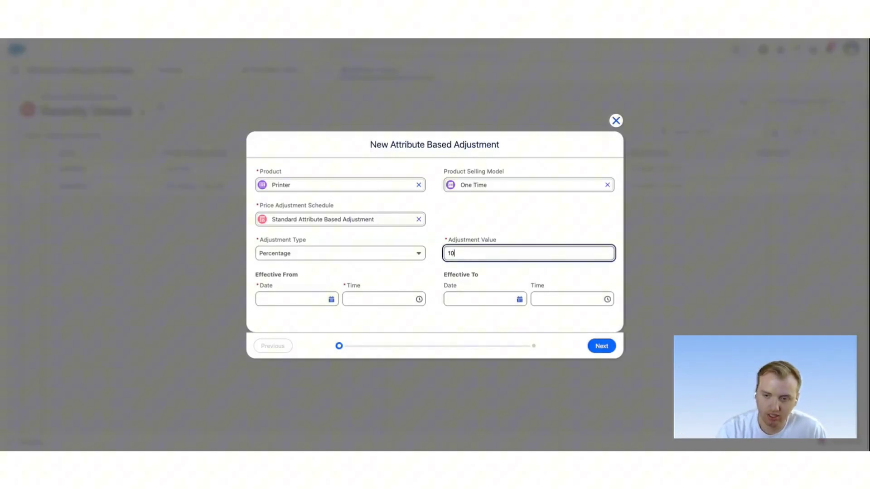
click(431, 276)
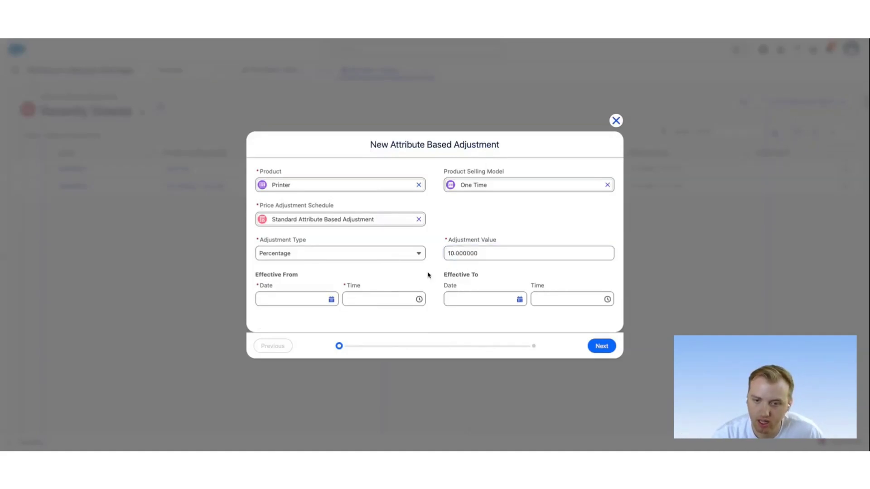
click(297, 294)
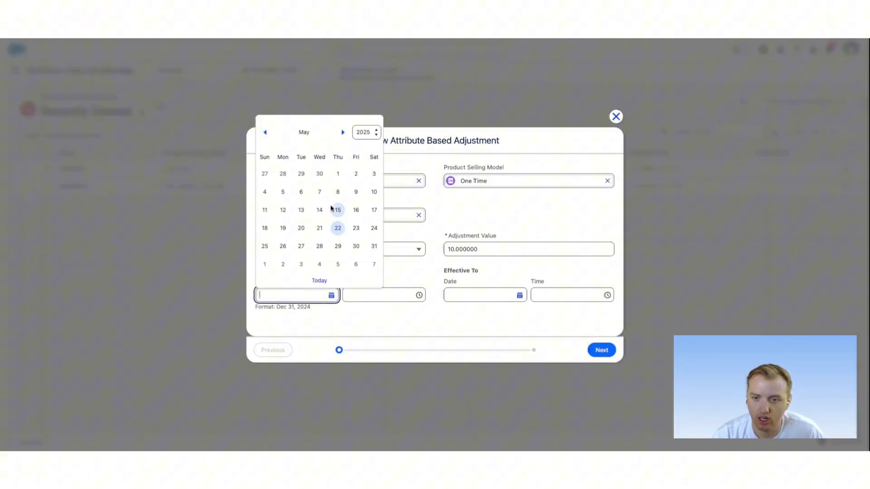
click(338, 174)
click(385, 325)
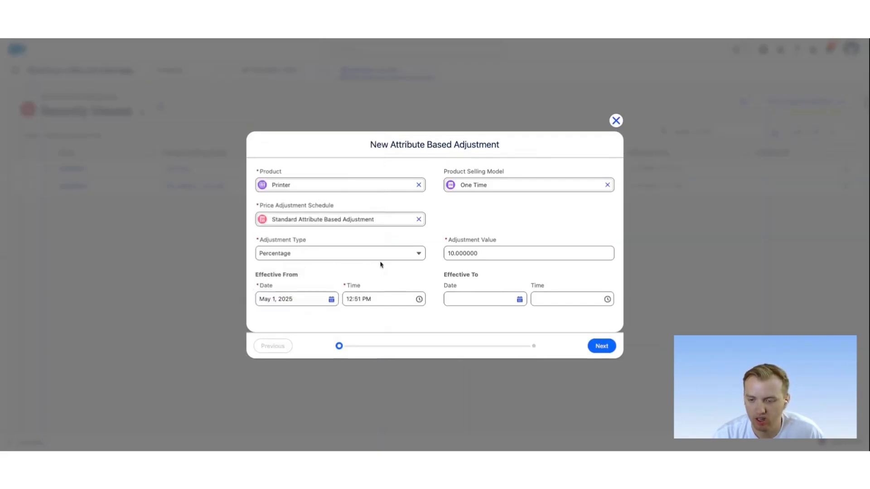
- Add the condition Printer Type Equals Laser and save the attribute based adjustment
click(603, 347)
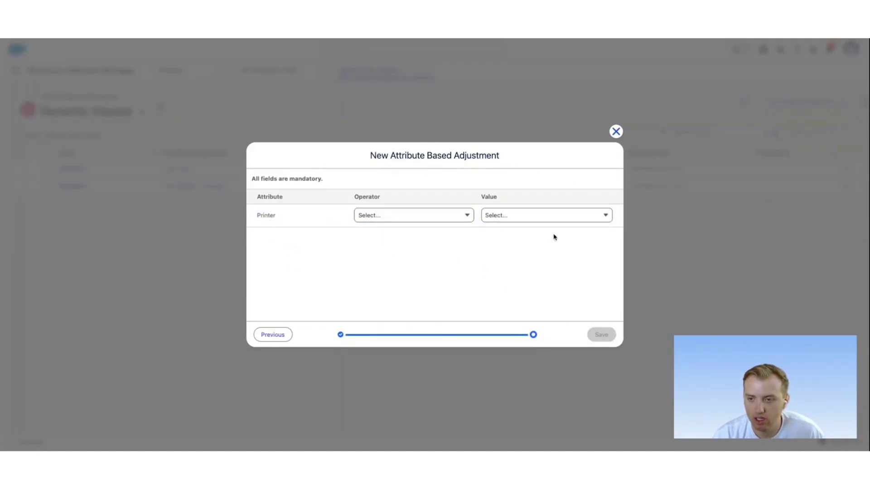
click(414, 215)
click(389, 241)
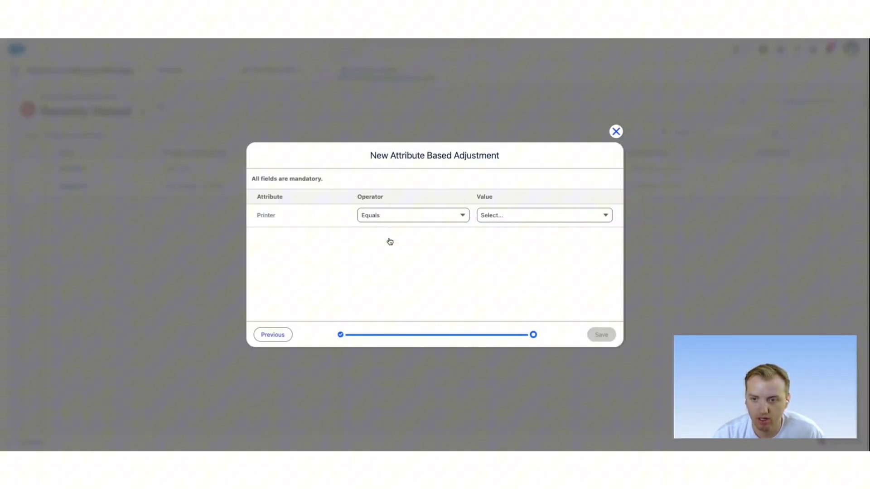
click(517, 215)
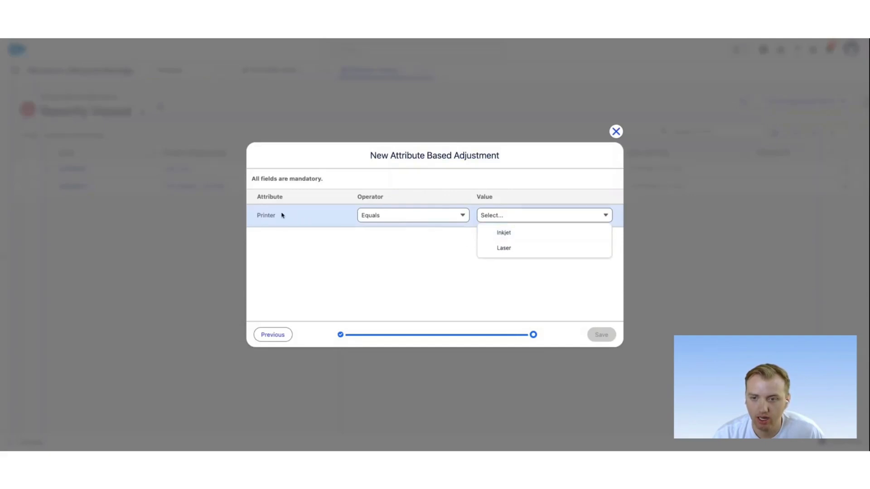
click(517, 248)
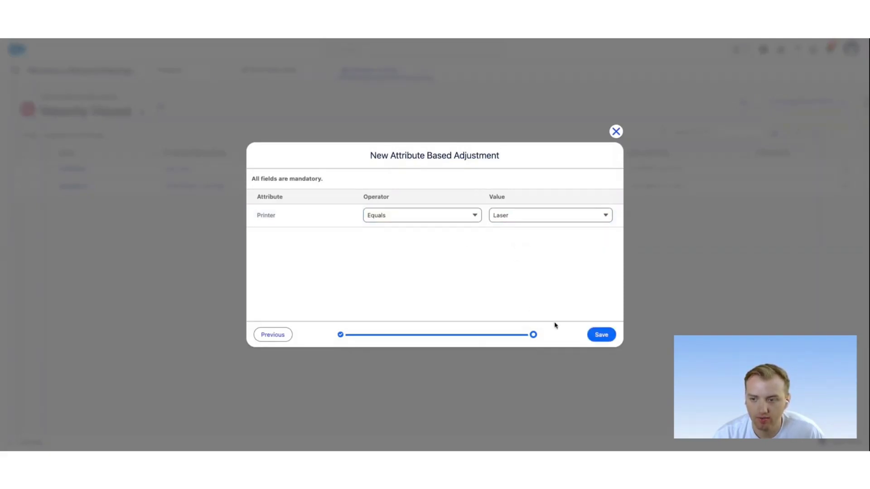
click(603, 337)
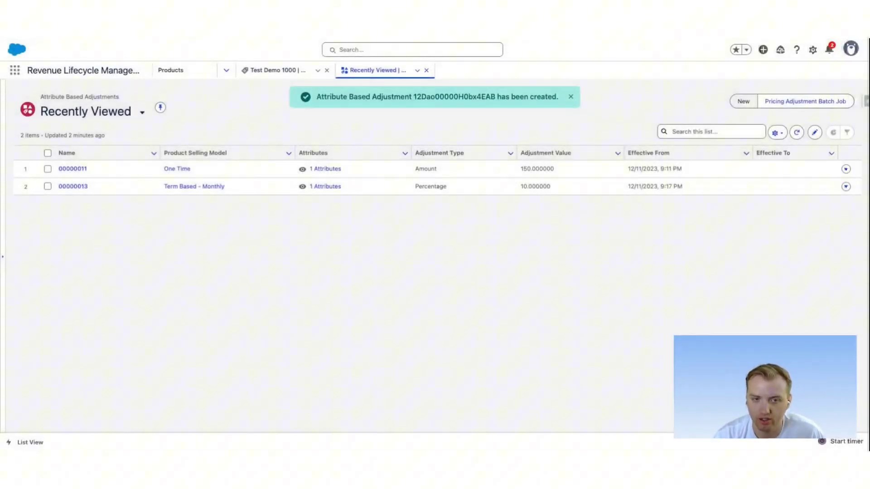
- Refresh the list and review adjustment 00000014's details: Printer, One Time, Percentage 10 from 5/1/2025
click(796, 133)
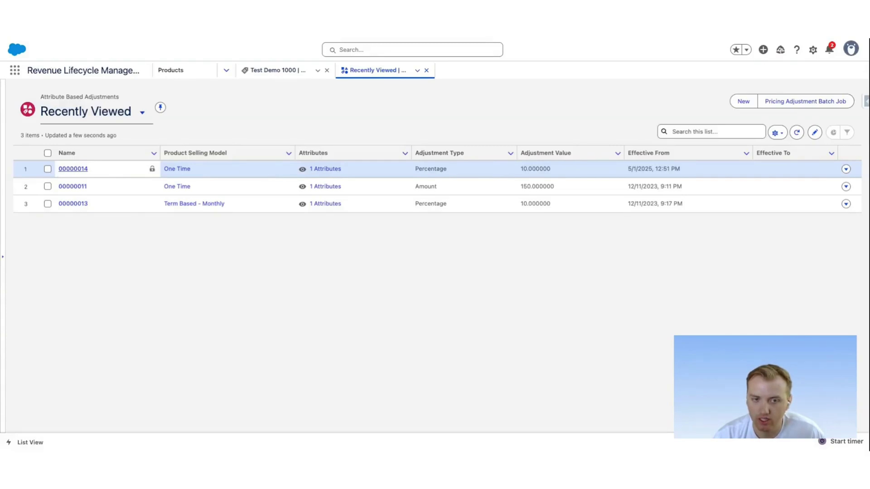
click(73, 168)
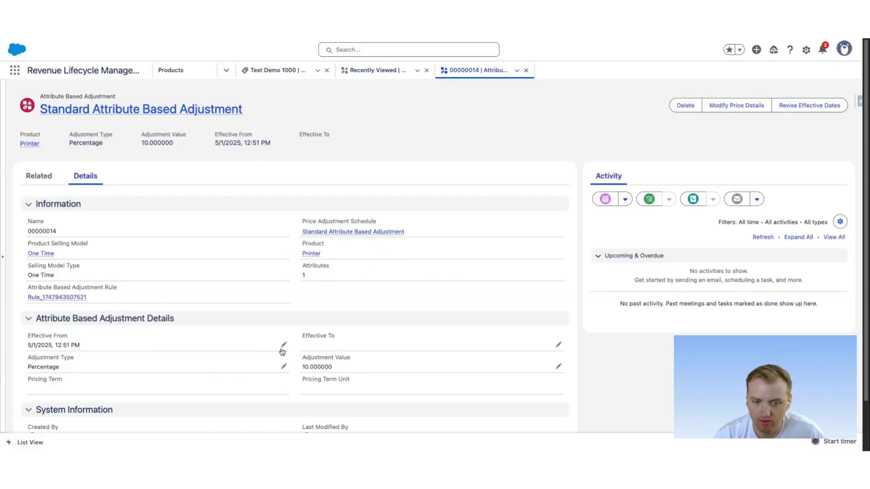
scroll(299, 292, down, 1)
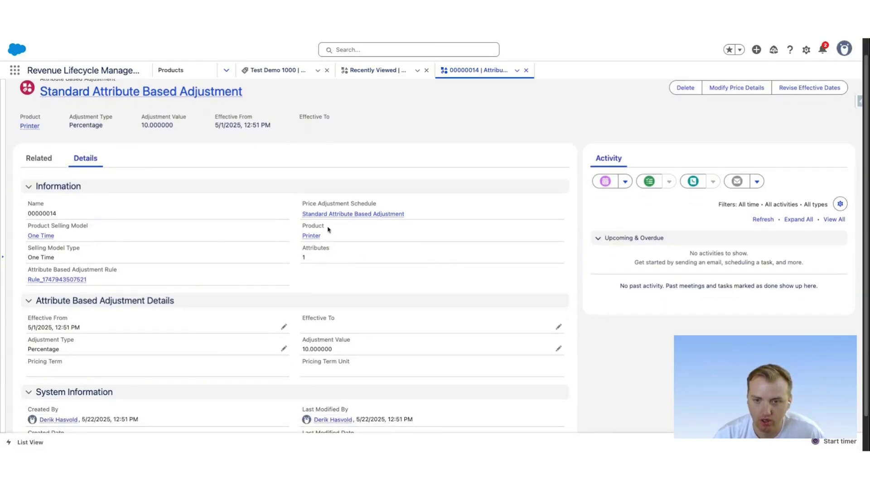
mouse_move(384, 215)
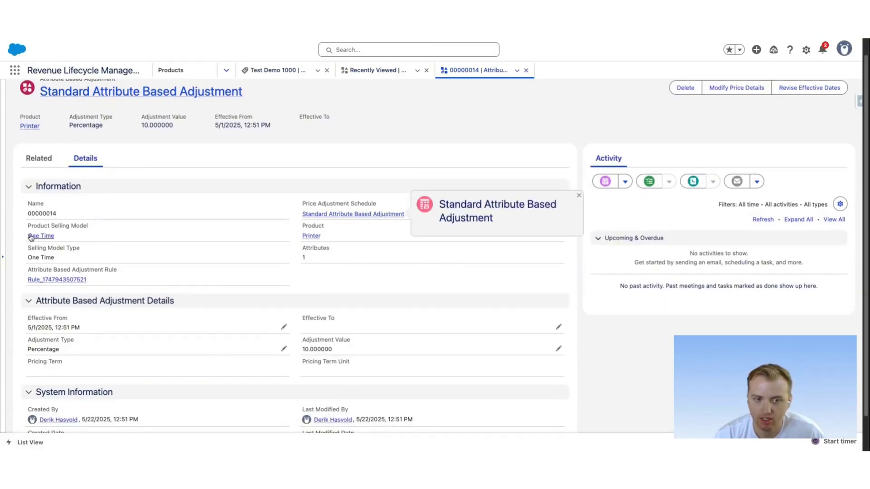
scroll(231, 393, down, 2)
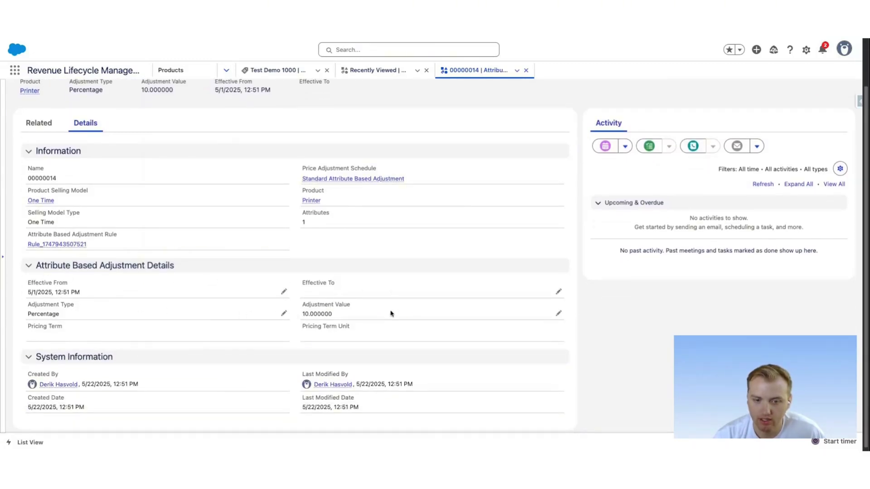
scroll(379, 306, up, 3)
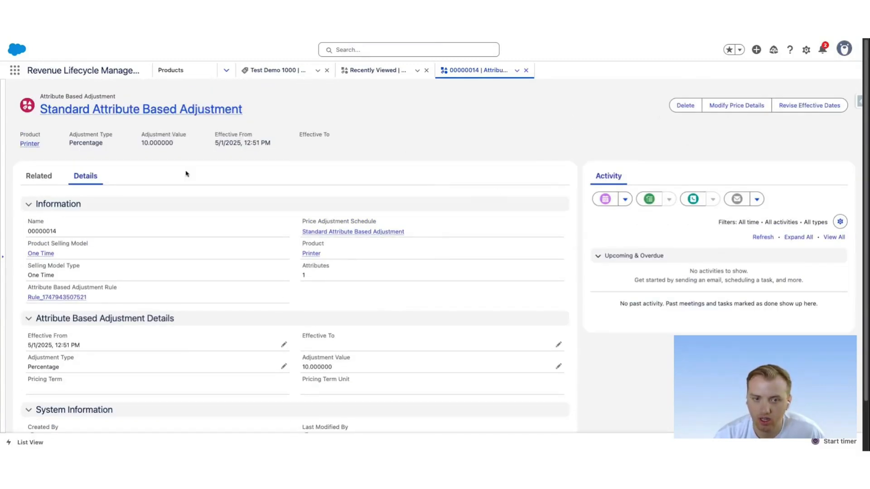
- Check the rule's condition 00000014 (Printer equals Laser), then return to the adjustment record
click(68, 298)
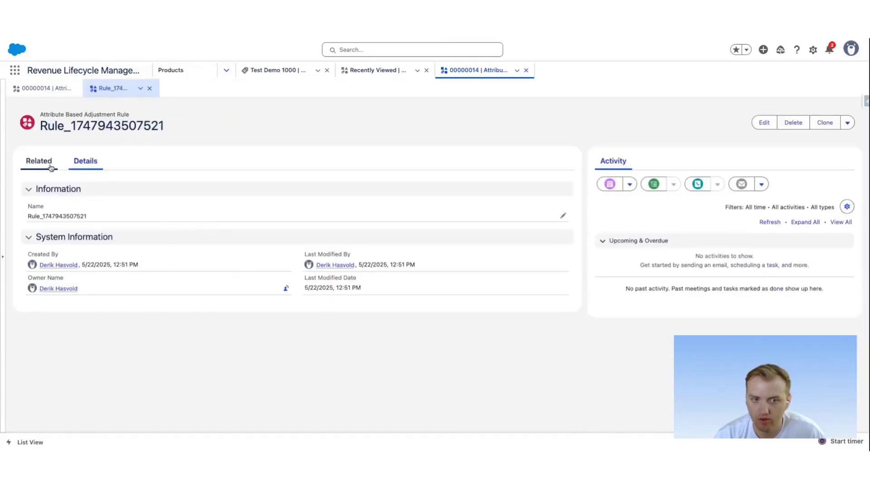
click(47, 167)
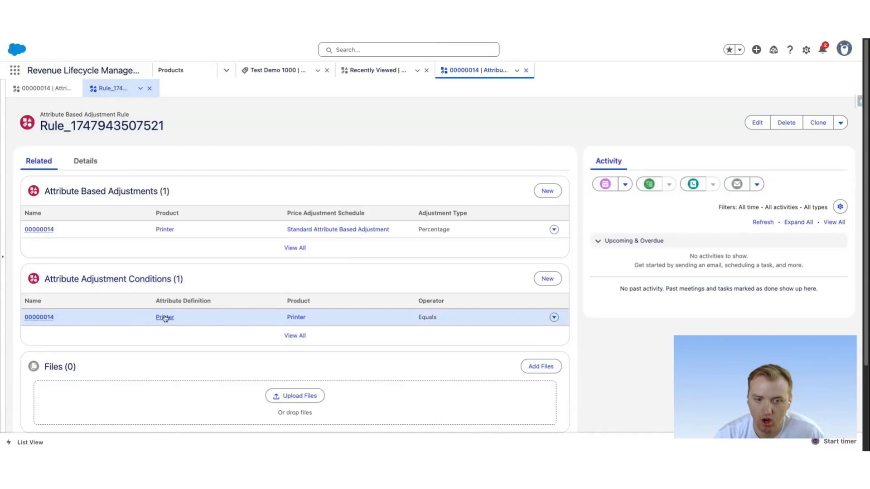
click(55, 318)
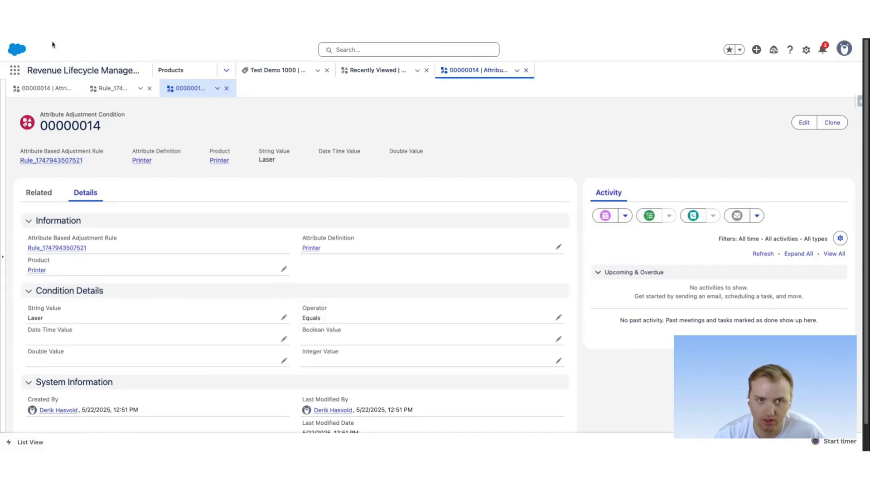
click(109, 88)
click(43, 88)
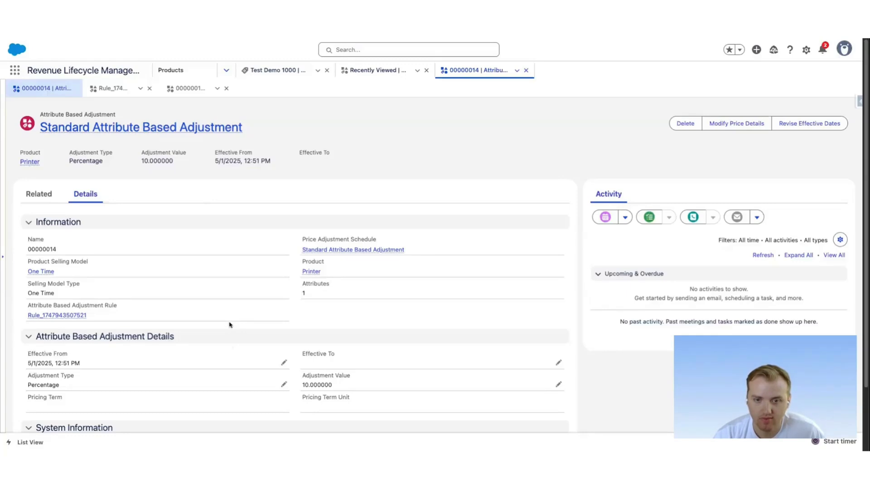
- Go back to the Recently Viewed list and bring up the empty Test Demo 1000 draft quote
key(alt+Left)
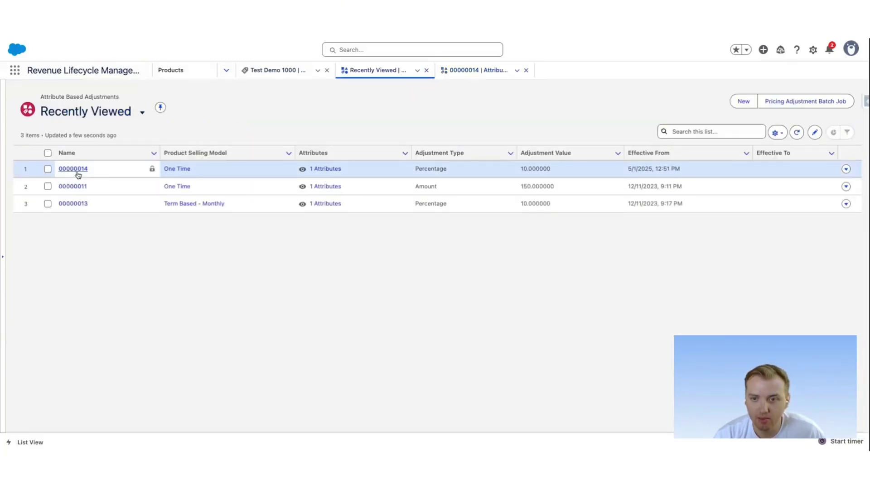
click(307, 173)
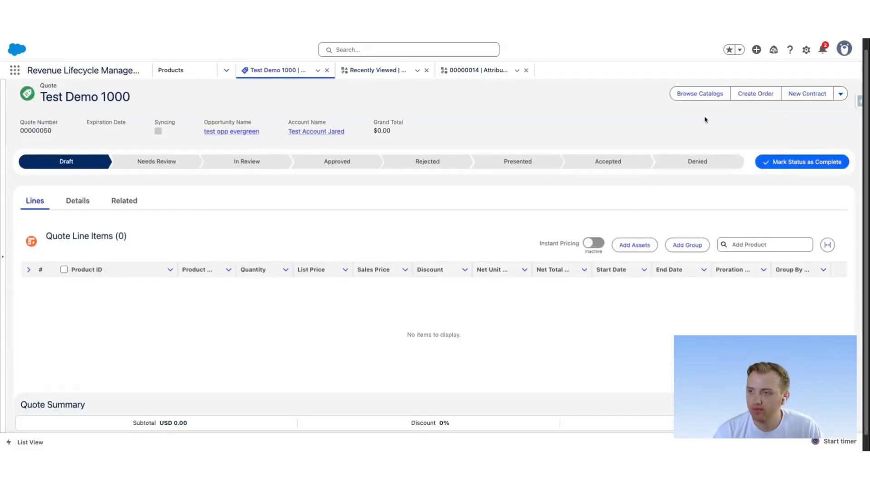
- Browse the Hardware Catalog's Accessories category down to the Printer at USD 199
click(700, 96)
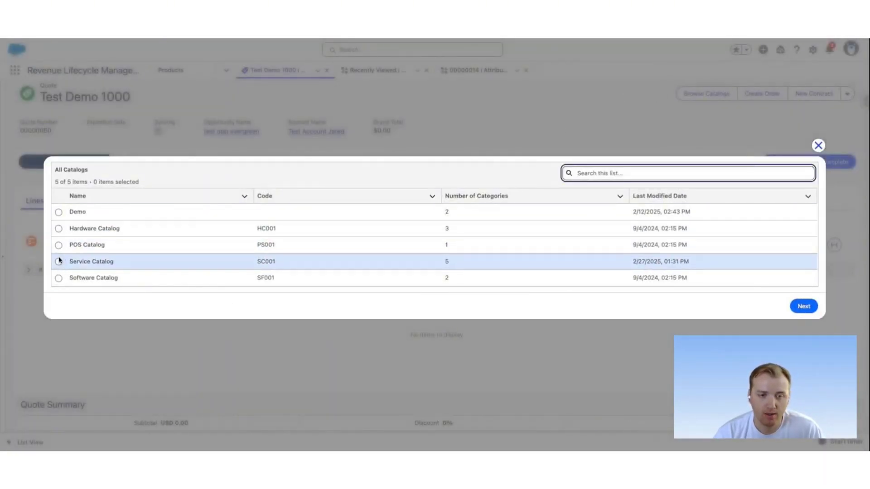
click(58, 229)
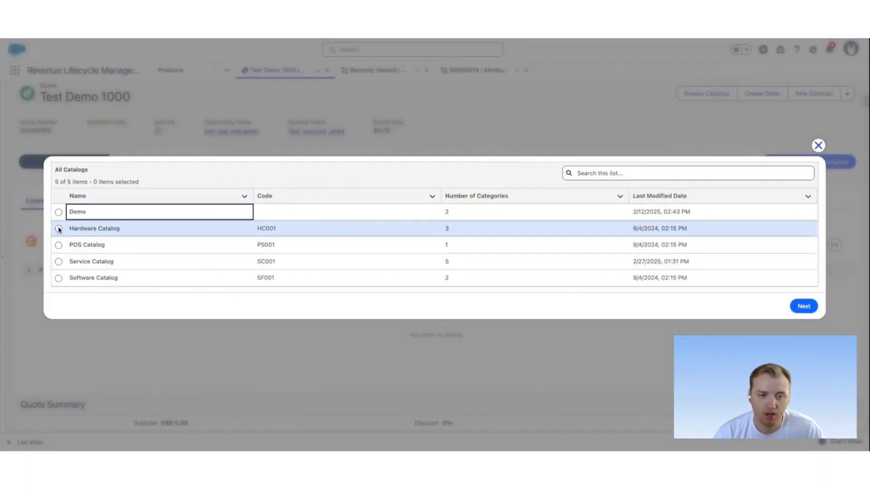
click(803, 306)
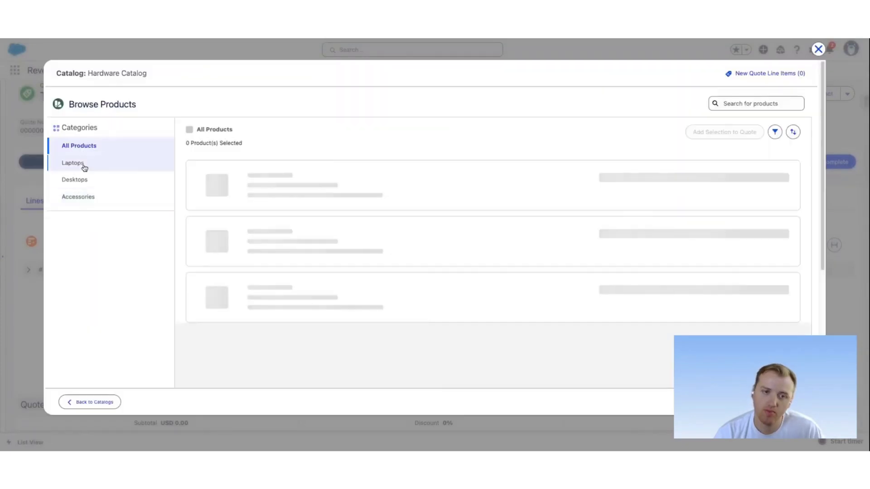
click(74, 197)
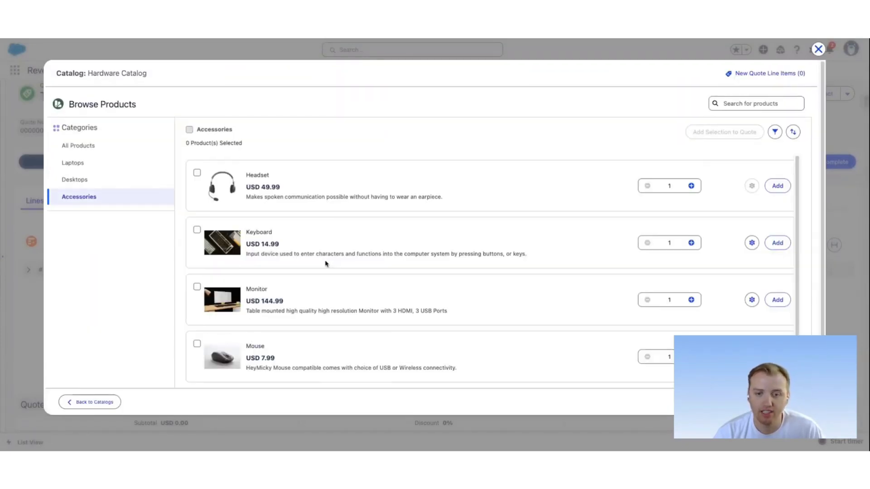
scroll(324, 263, down, 1)
scroll(324, 263, down, 3)
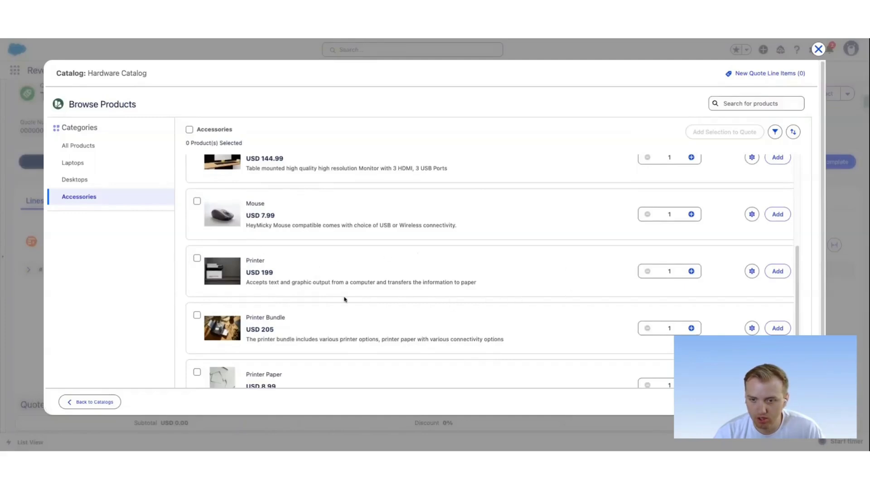
- Configure the Printer with Printer Type Laser, noting its $199.00 list price
click(752, 272)
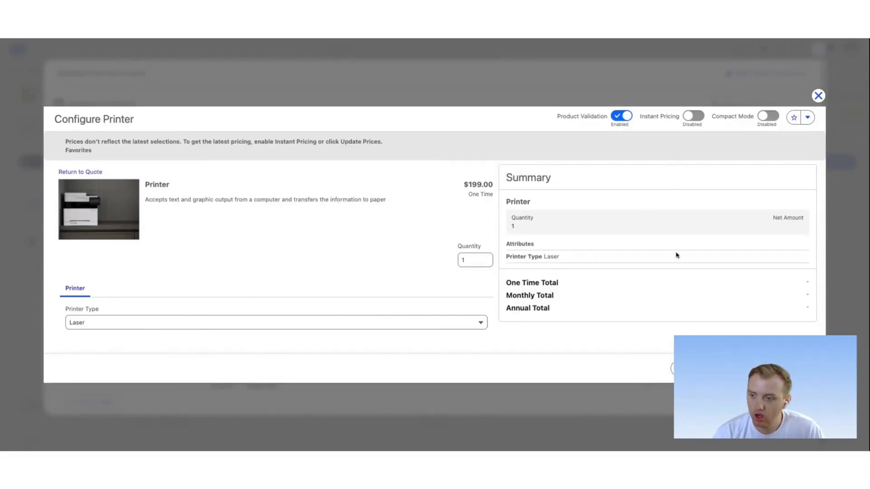
drag(465, 184, 492, 182)
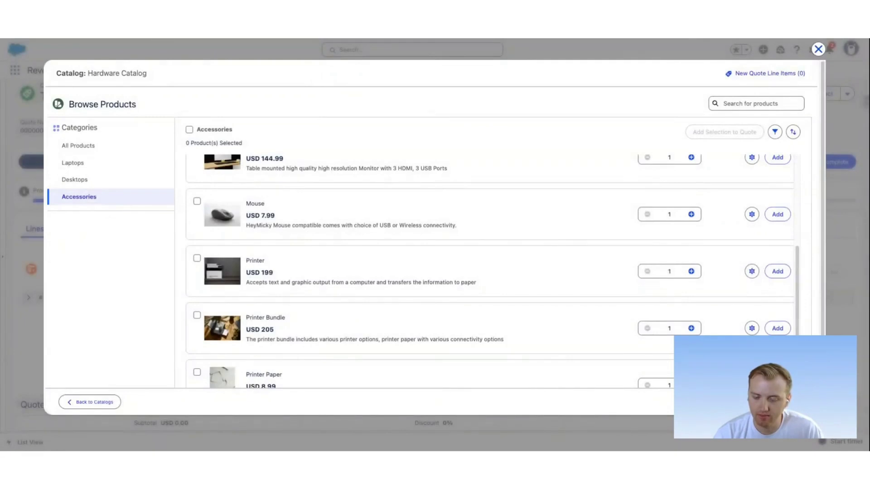
- Back on the quote, sort by list price and show the Printer's $179.10 calculation with the -$19.90 discount
click(818, 49)
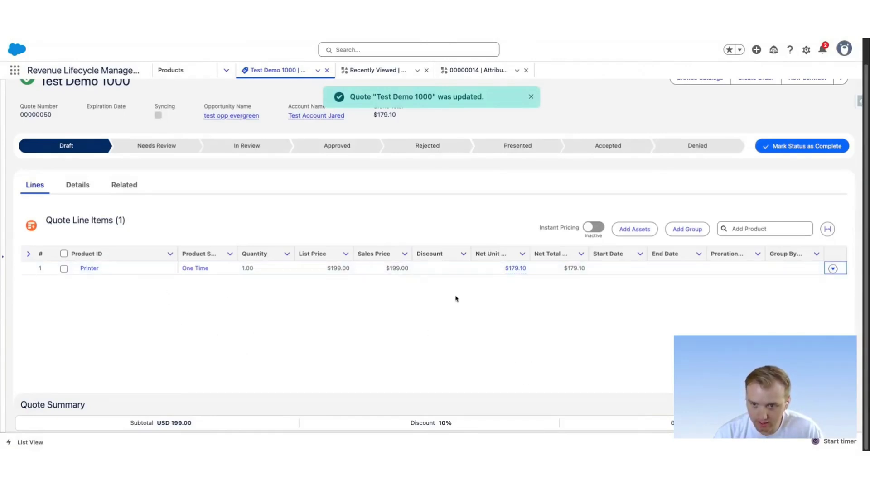
click(323, 255)
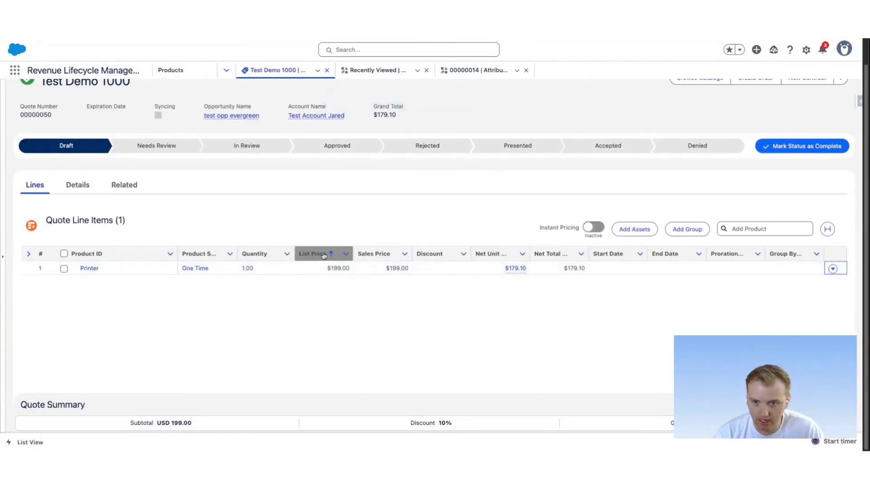
click(514, 272)
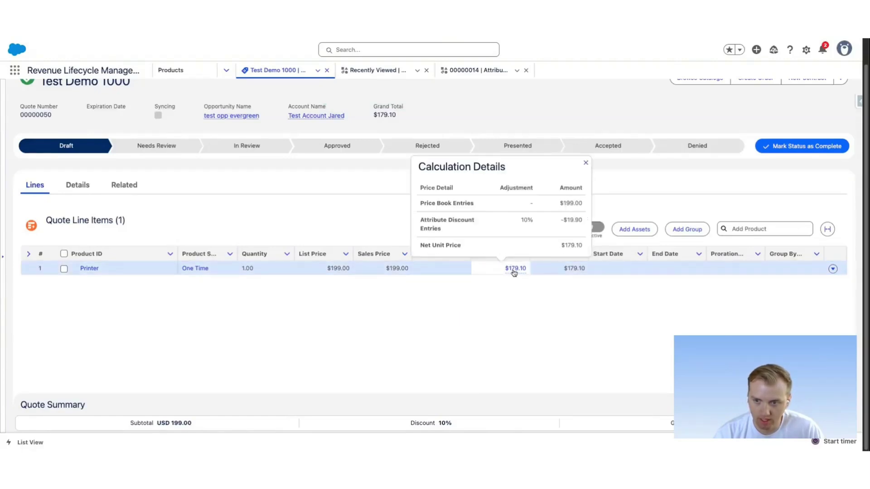